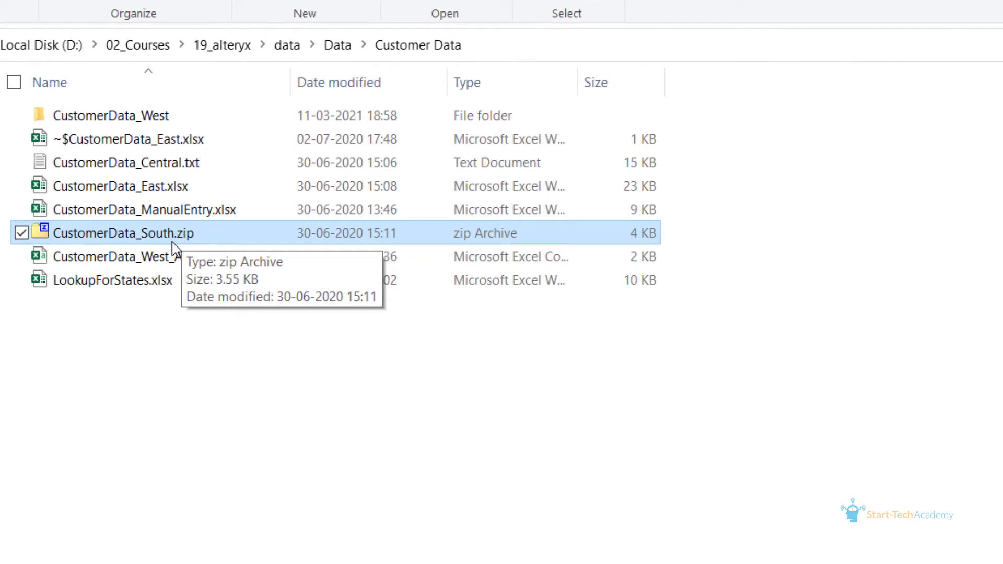
# - Look inside CustomerData_South.zip and widen the name column to read the stored file's name
pyautogui.doubleClick(131, 240)
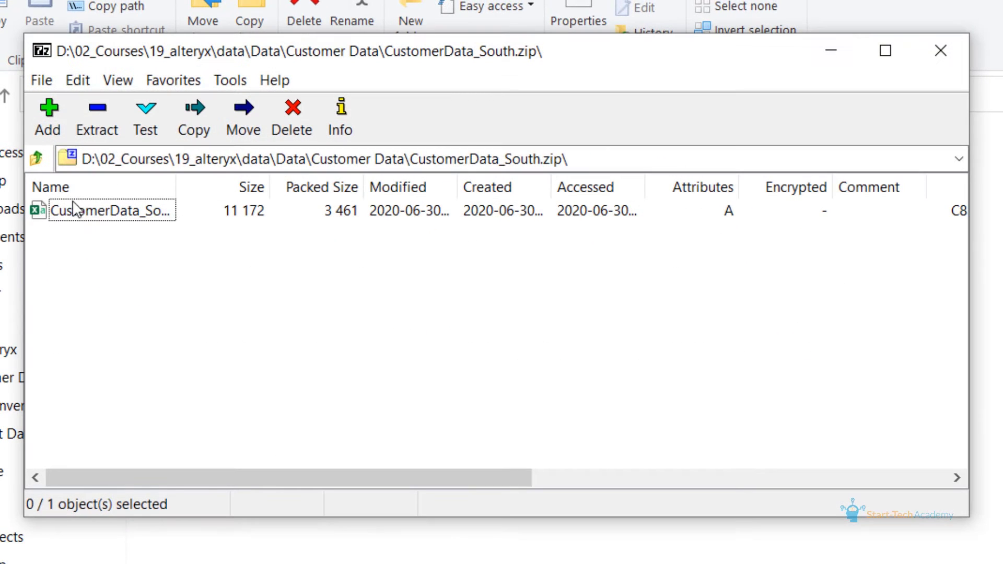
pyautogui.click(90, 216)
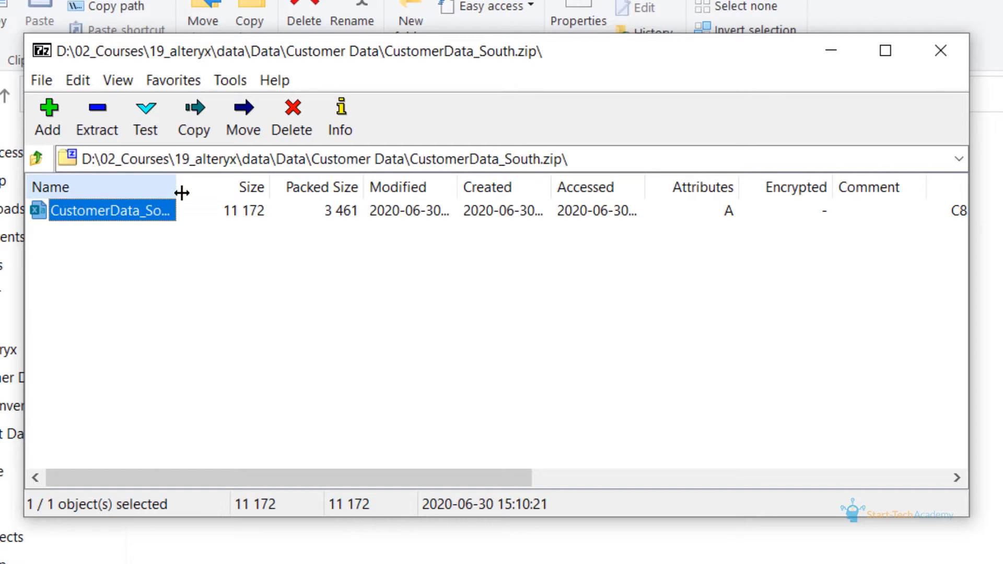
pyautogui.moveTo(176, 188); pyautogui.dragTo(337, 225)
pyautogui.click(293, 334)
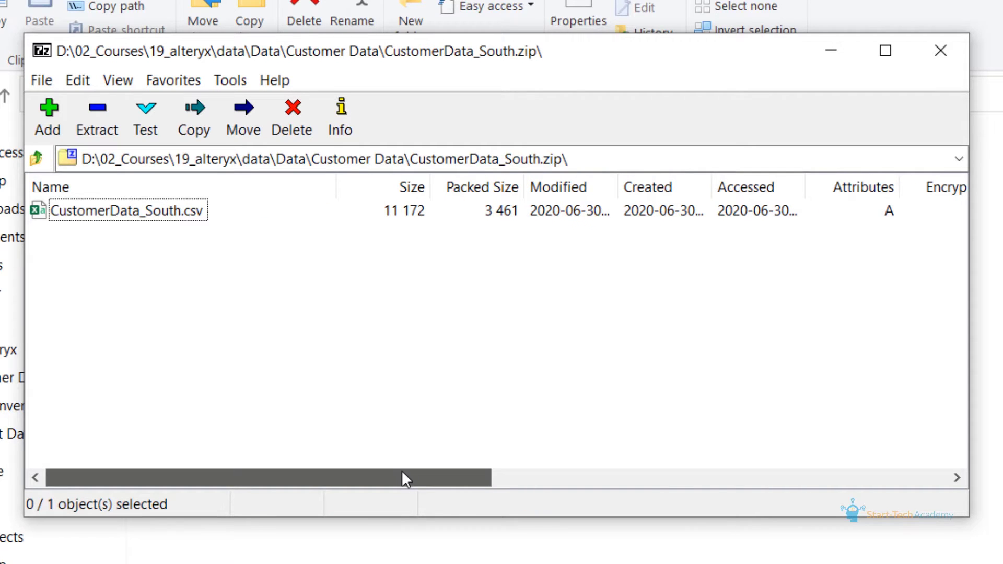
# - Close the archive and place a new Input Data tool below the Excel import
pyautogui.moveTo(402, 472)
pyautogui.mouseDown()
pyautogui.moveTo(842, 479)
pyautogui.moveTo(407, 460)
pyautogui.mouseUp()
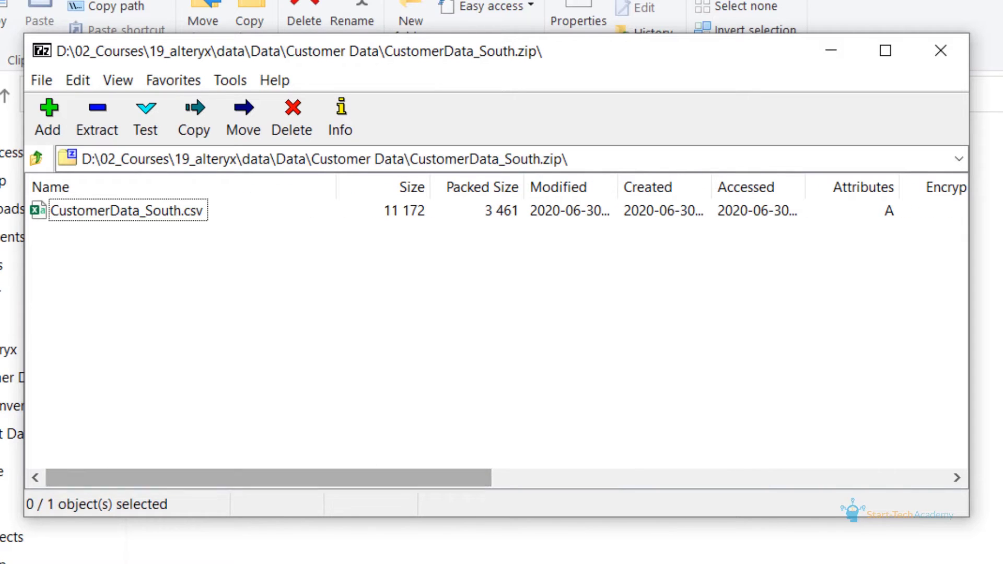
pyautogui.click(935, 52)
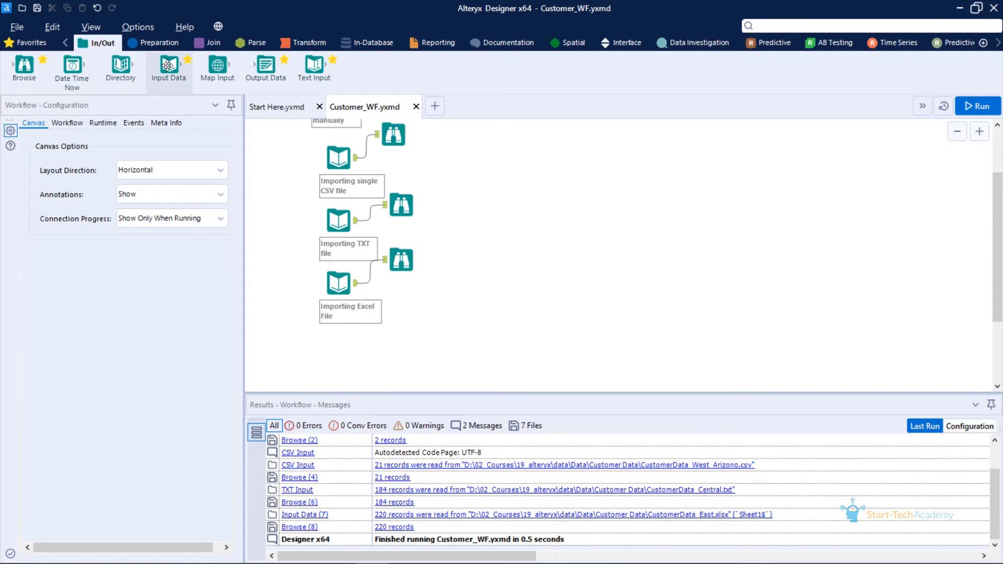
pyautogui.moveTo(167, 65); pyautogui.dragTo(345, 347)
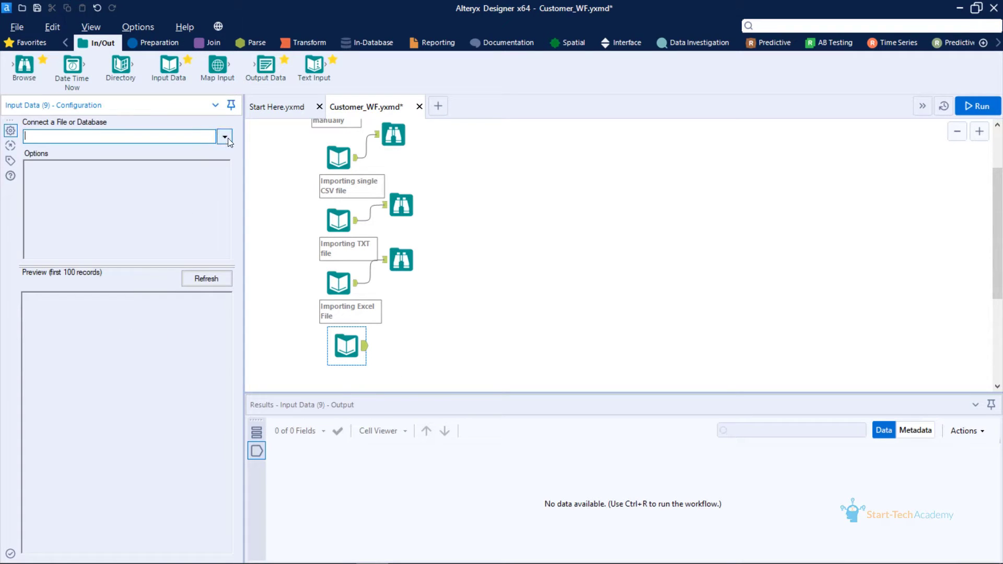
# - Pick CustomerData_South.zip as the new Input Data tool's file source
pyautogui.click(225, 137)
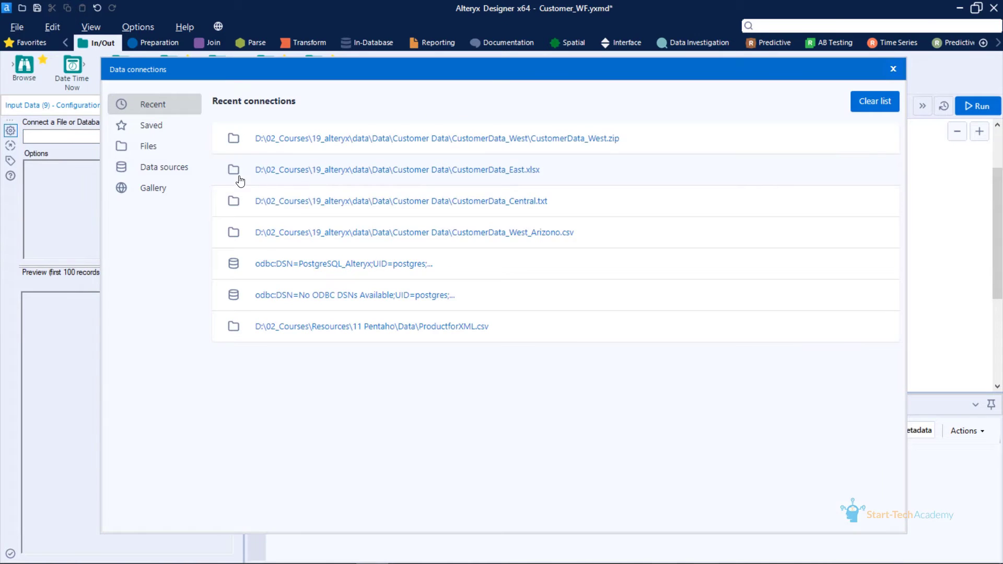
pyautogui.click(173, 143)
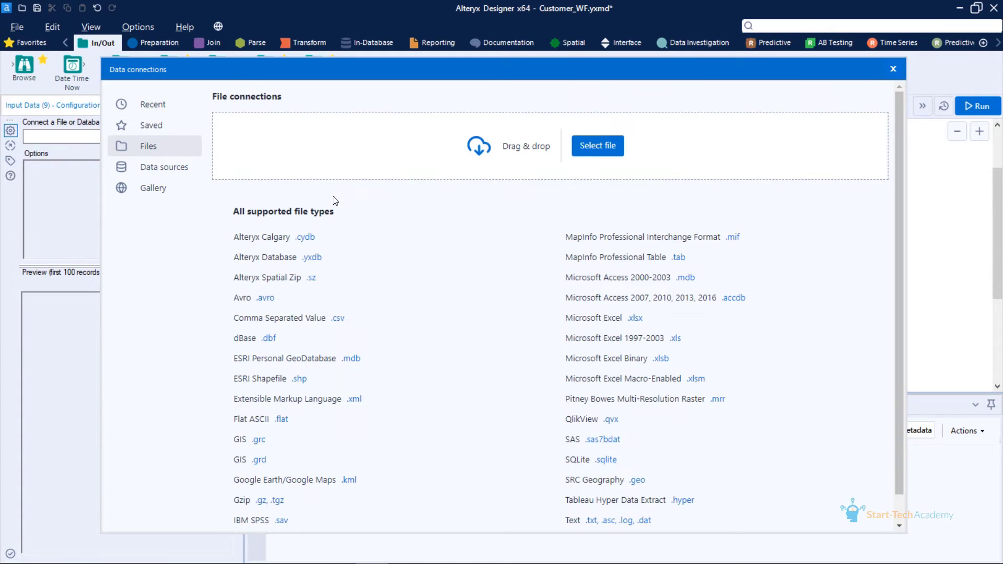
pyautogui.scroll(-1, 373, 177)
pyautogui.click(592, 515)
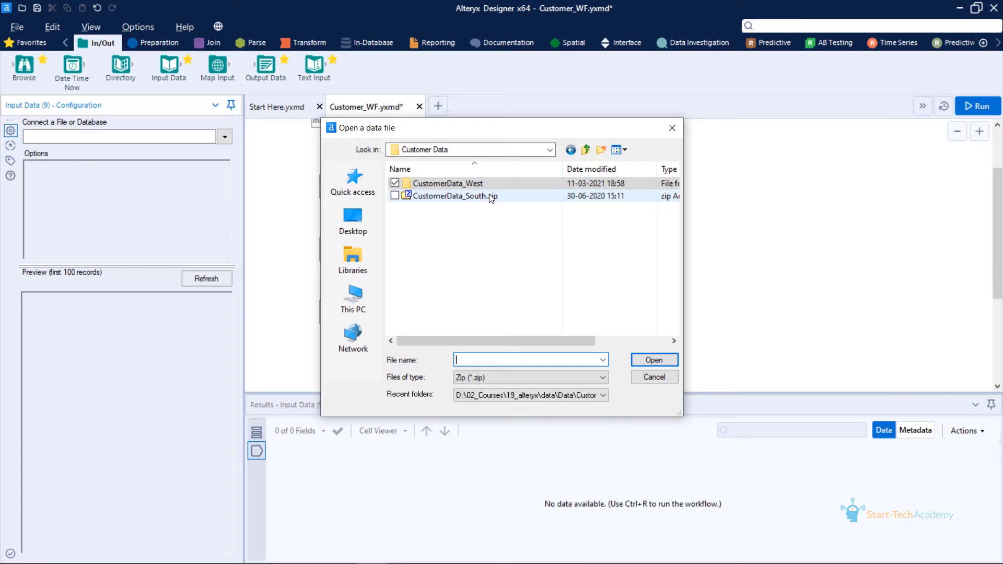
pyautogui.click(490, 197)
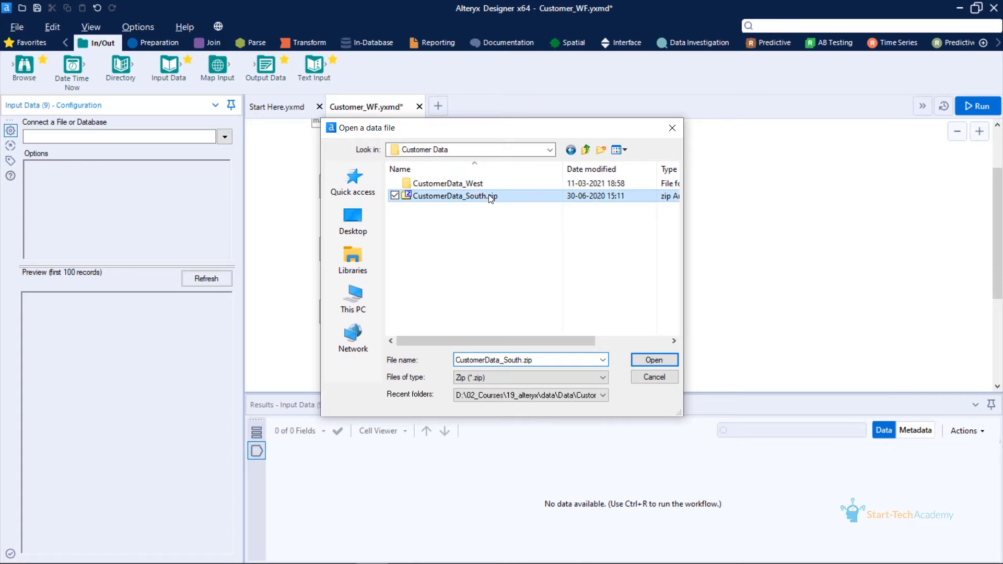
pyautogui.click(662, 360)
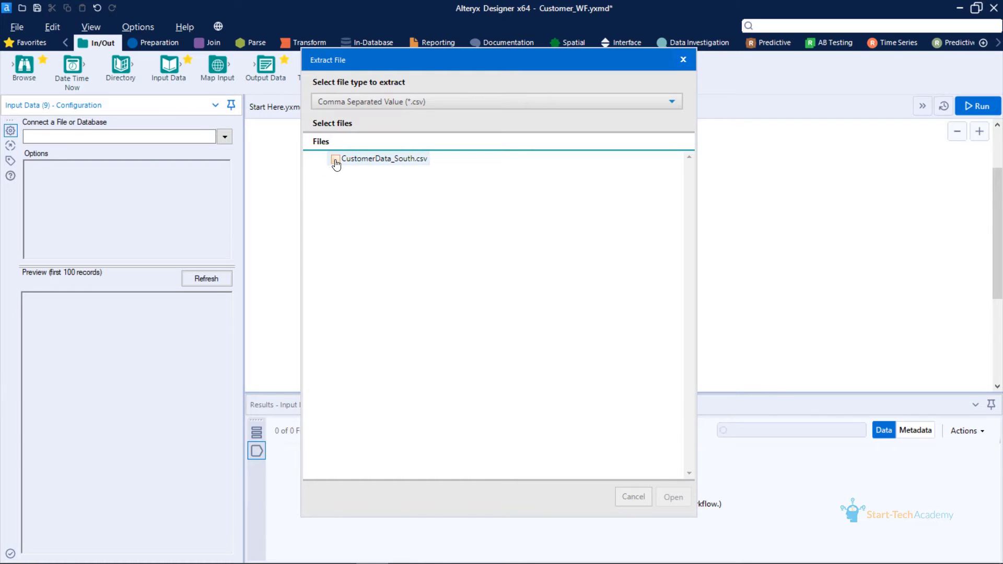
# - Extract CustomerData_South.csv from the zip as Comma Separated Value (*.csv) into the input
pyautogui.click(335, 160)
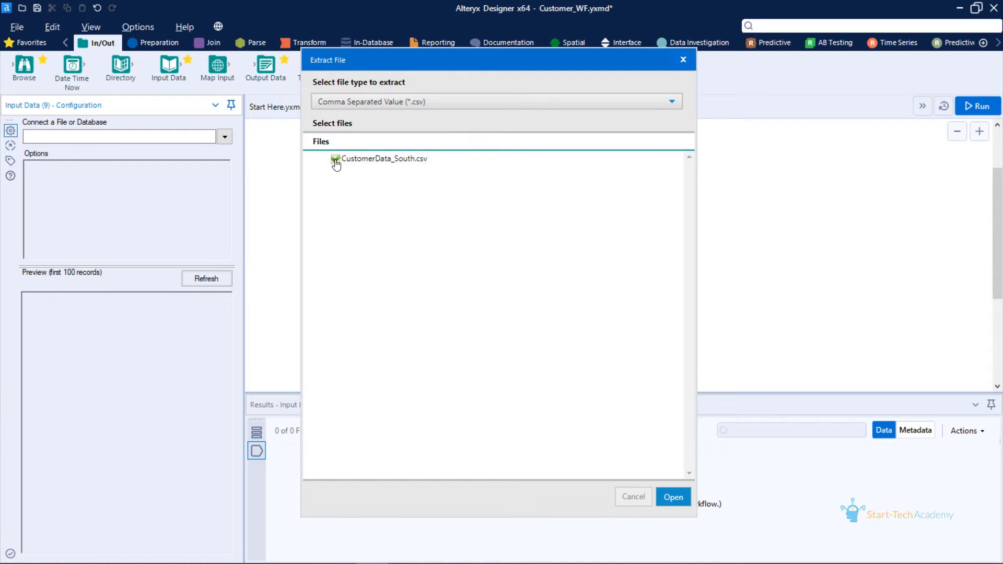
pyautogui.click(375, 102)
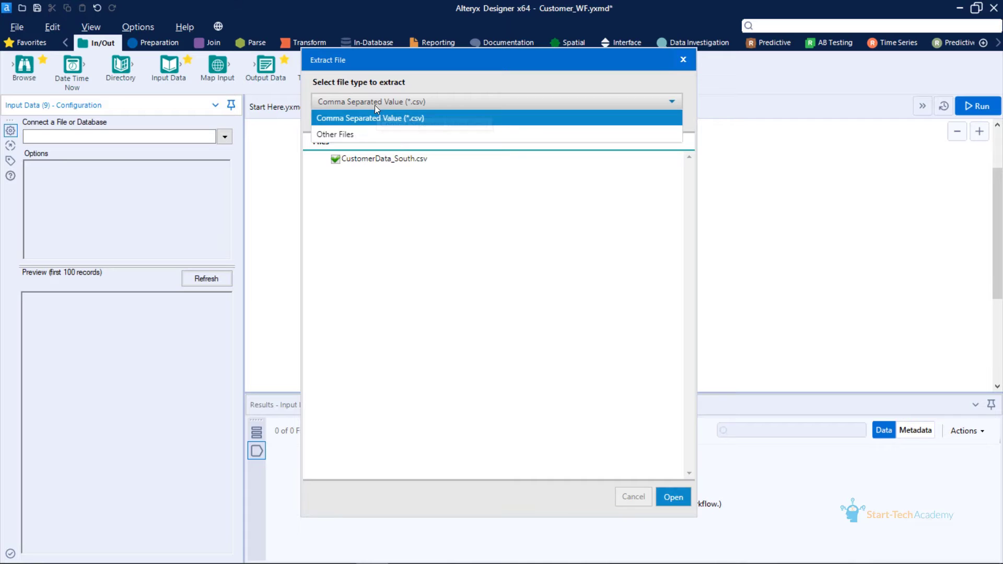
pyautogui.click(372, 116)
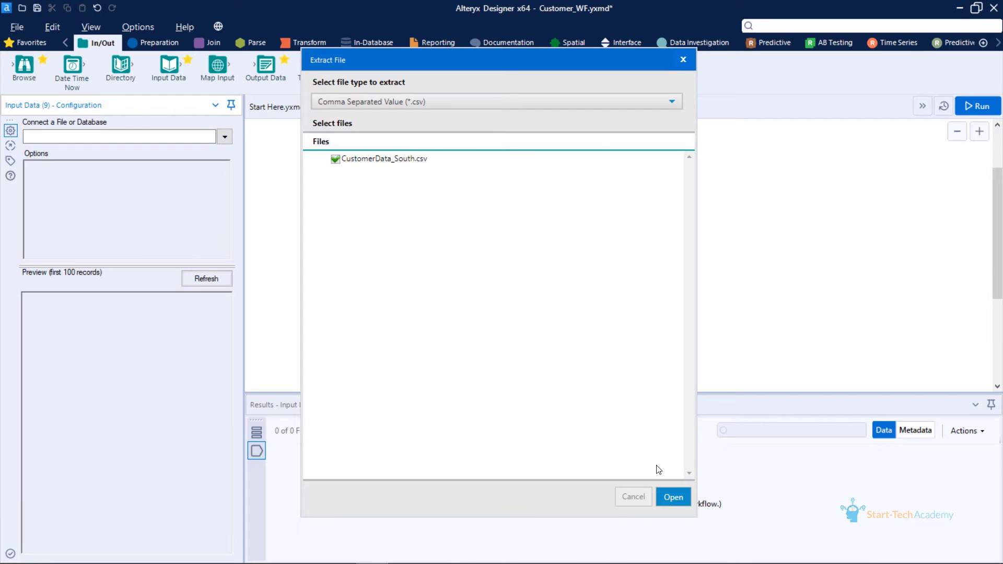
pyautogui.click(673, 498)
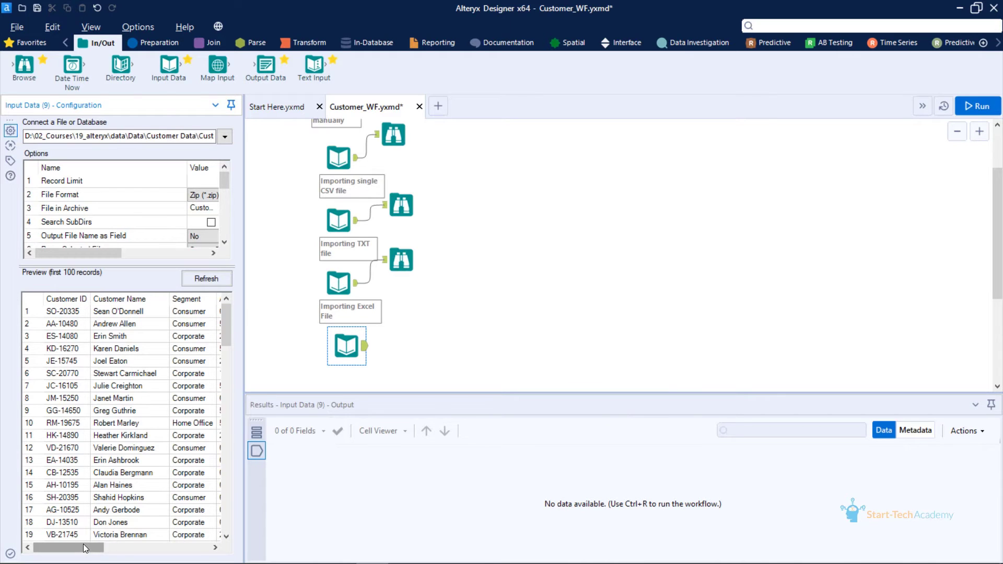
pyautogui.moveTo(83, 543); pyautogui.dragTo(118, 535)
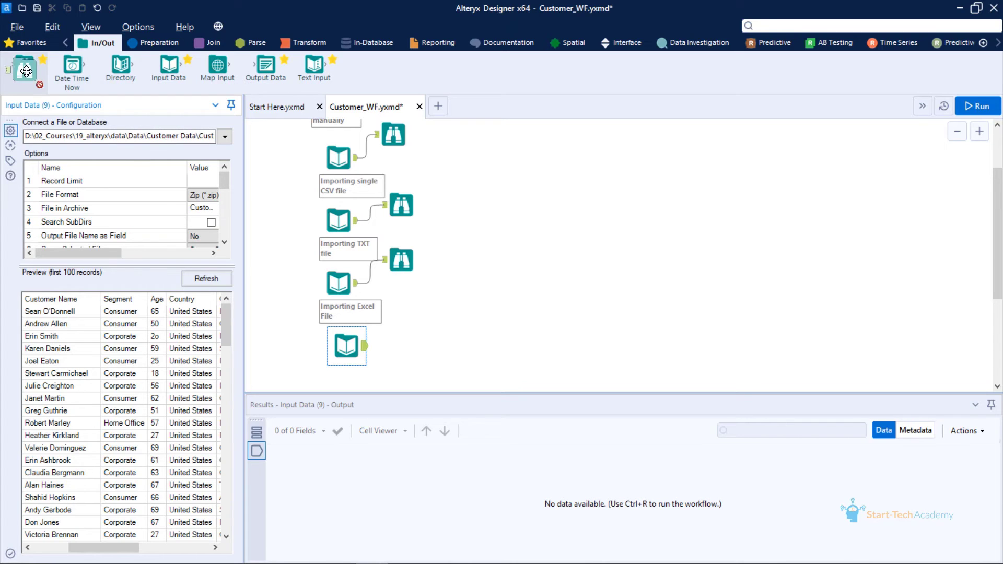
# - Attach a Browse tool to the zip input and run, getting 133 records with 9 fields
pyautogui.moveTo(24, 66); pyautogui.dragTo(409, 322)
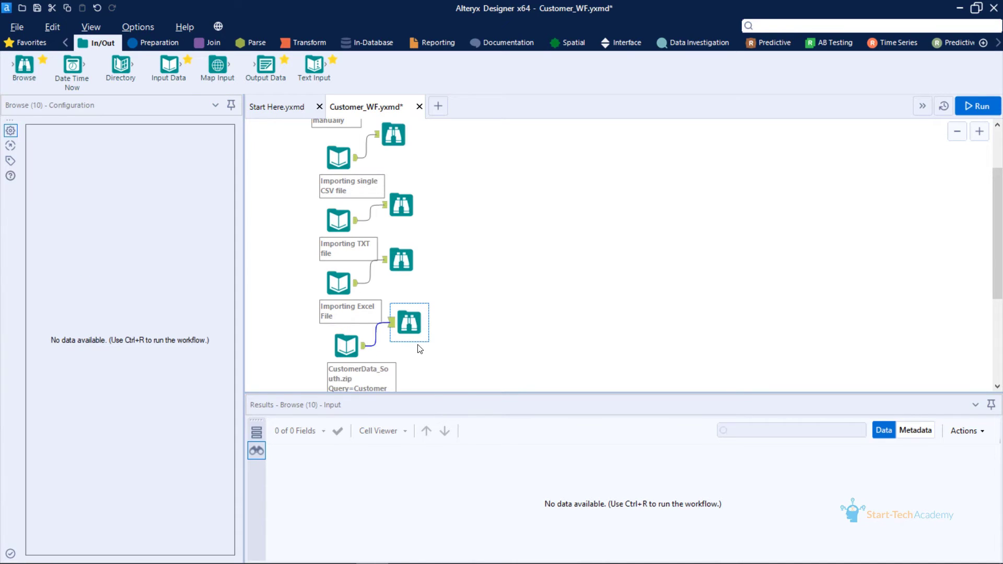
pyautogui.click(984, 111)
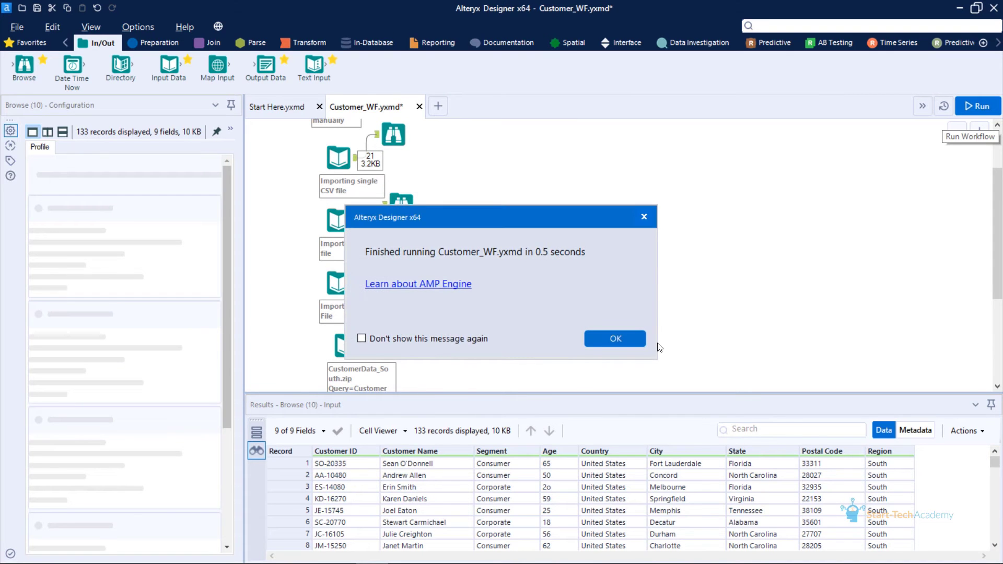
pyautogui.click(609, 339)
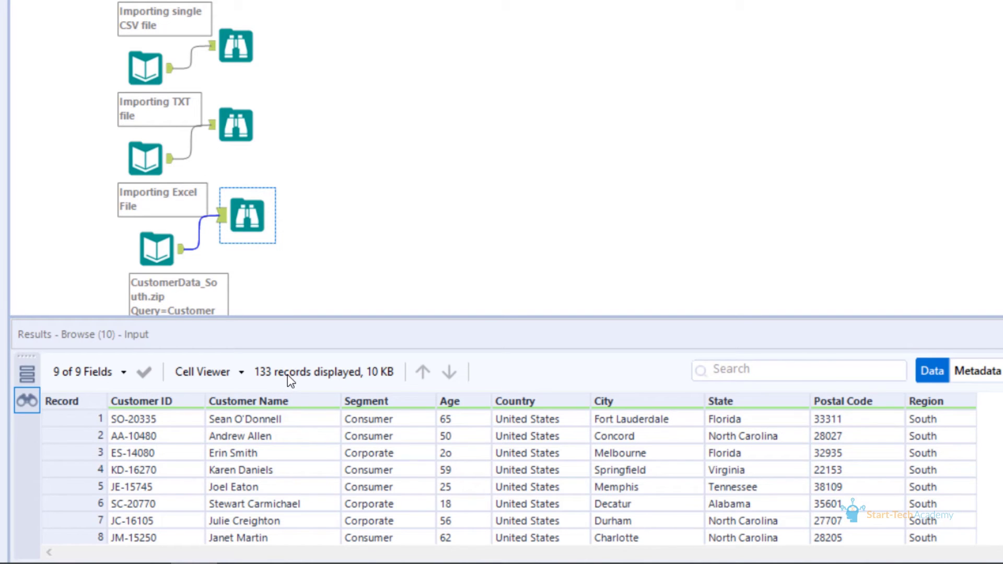
pyautogui.click(161, 251)
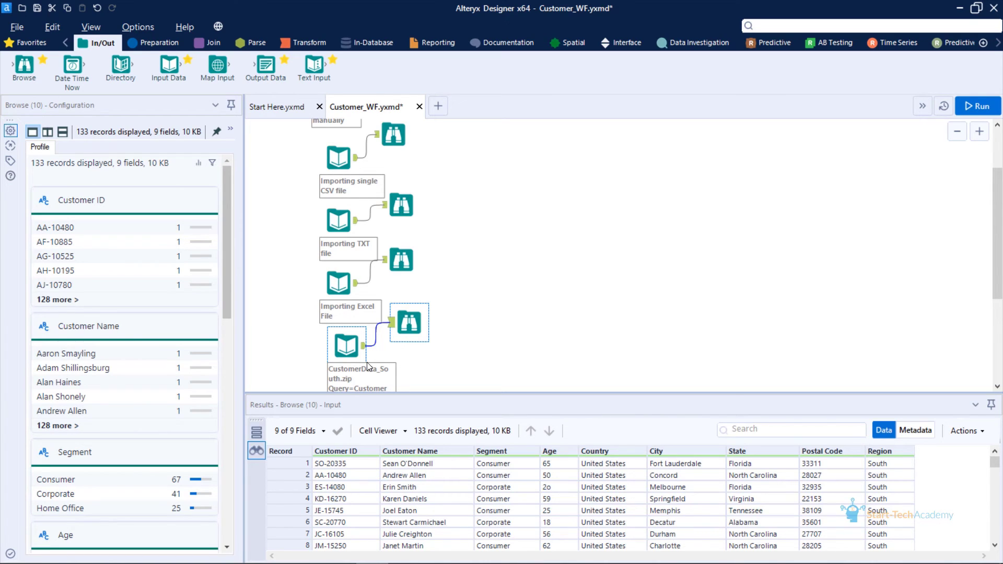
# - Name the zip Input Data tool 'ZIP Import'
pyautogui.click(368, 366)
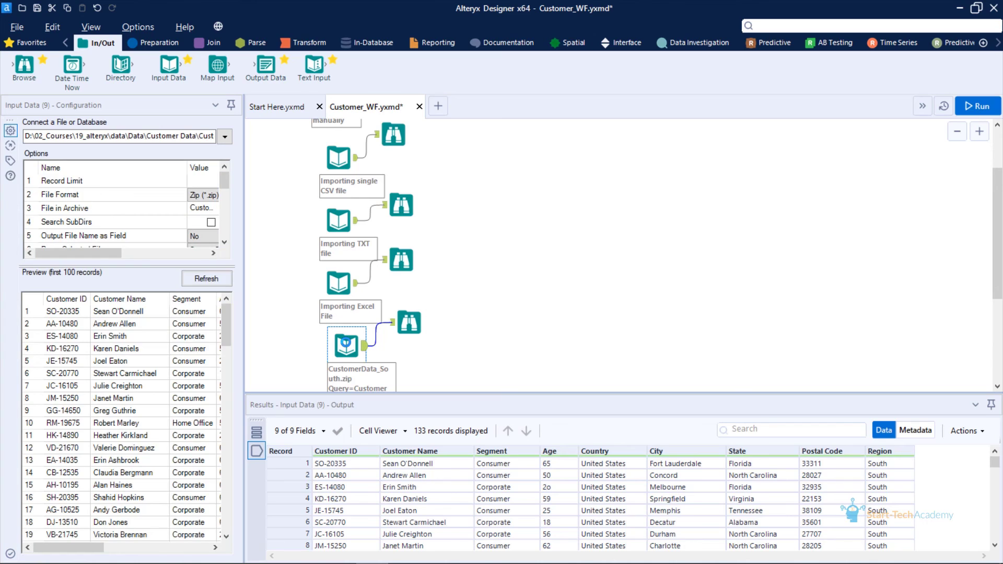
pyautogui.click(10, 161)
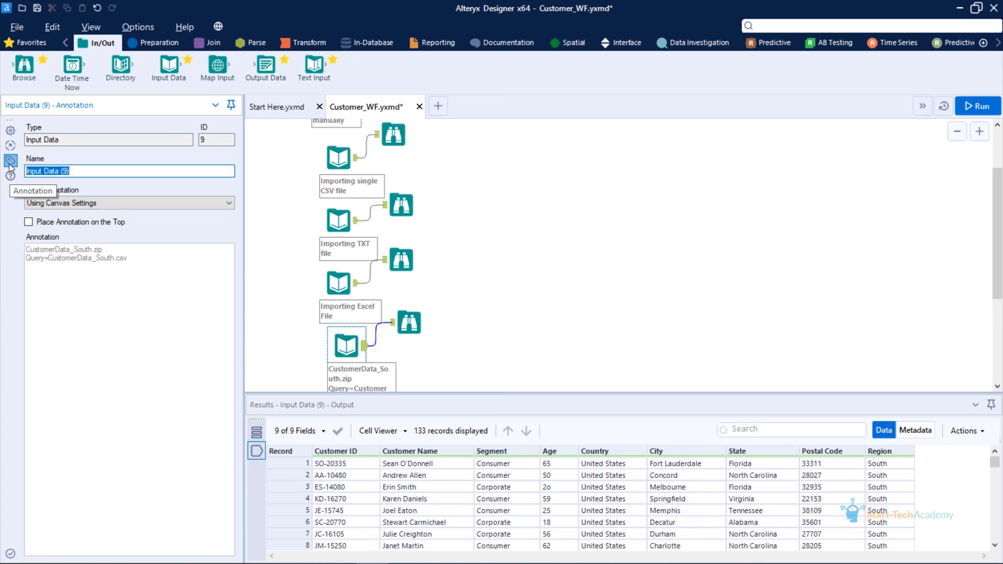
pyautogui.write('ZIP Import')
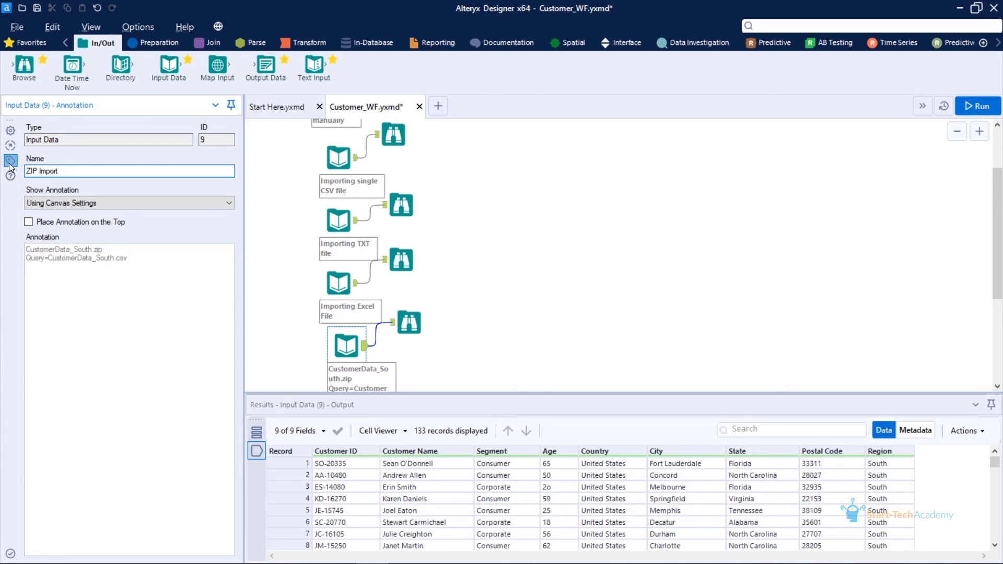
# - Set its annotation to 'Importing ZIP file' and save the workflow
pyautogui.press('Tab')
pyautogui.press('Tab')
pyautogui.press('Tab')
pyautogui.hotkey('ctrl', 'a')
pyautogui.write('IMpo')
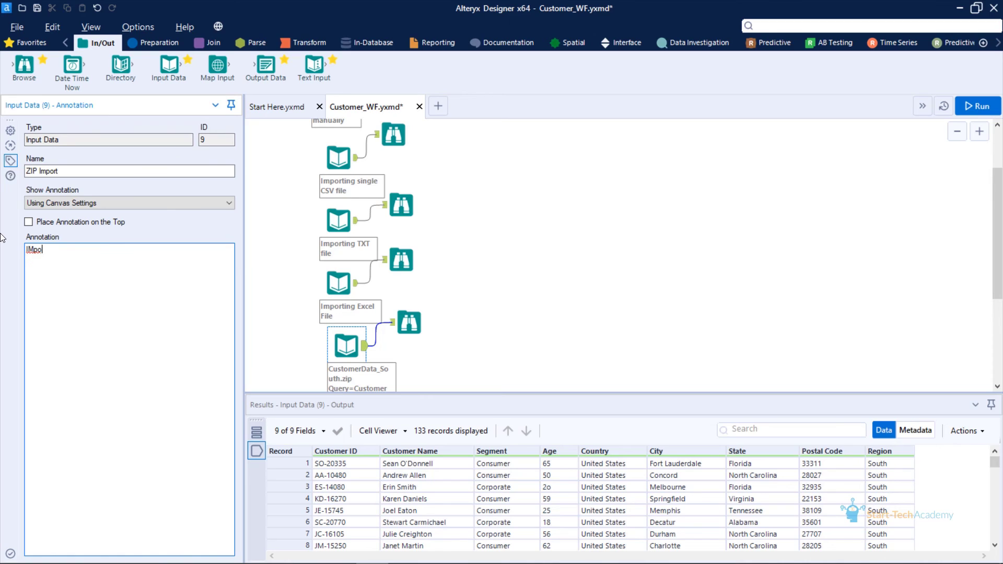
pyautogui.write('rting from ZIP')
pyautogui.hotkey('ctrl', 'Left')
pyautogui.hotkey('ctrl', 'BackSpace')
pyautogui.press('End')
pyautogui.write('file')
pyautogui.click(518, 288)
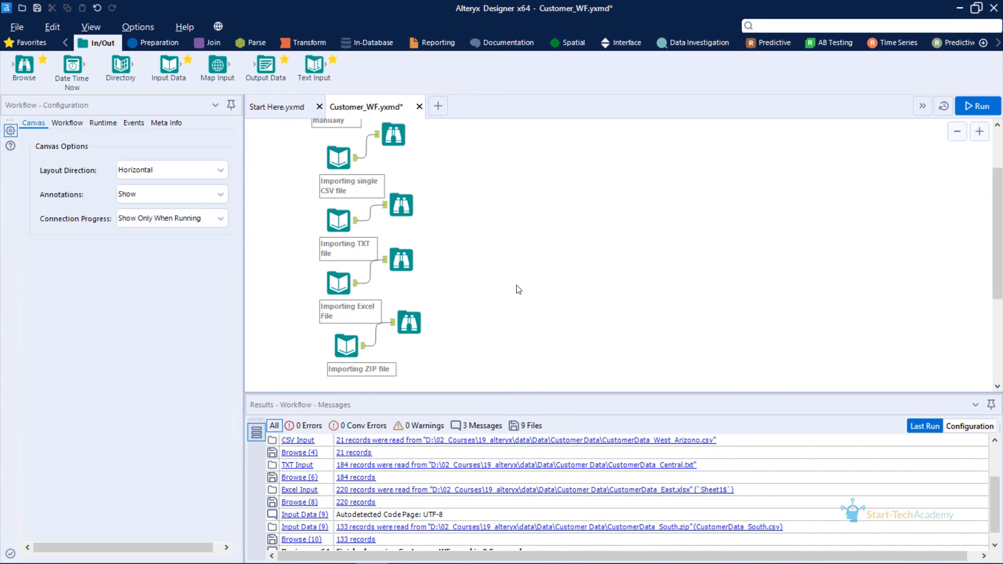
pyautogui.click(37, 8)
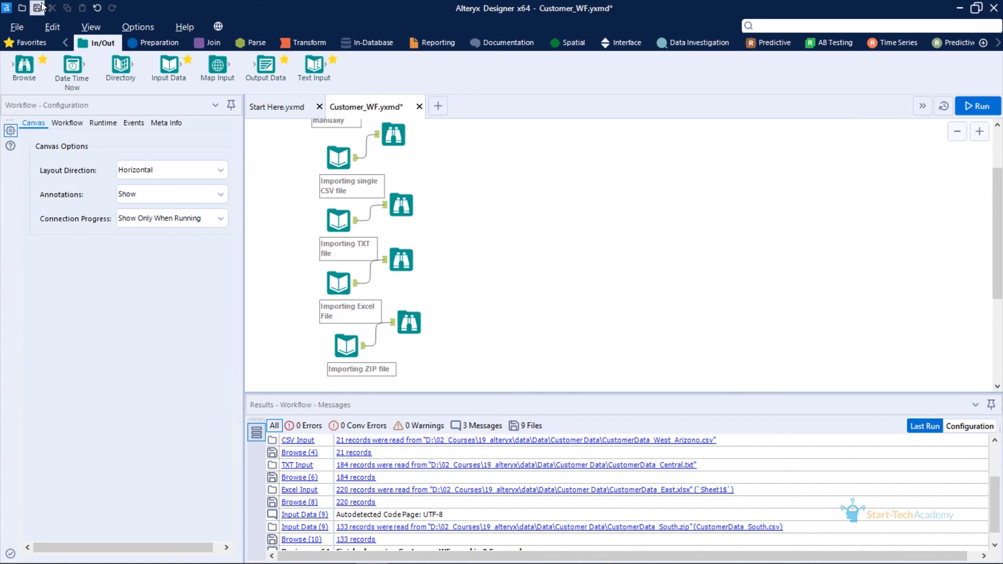